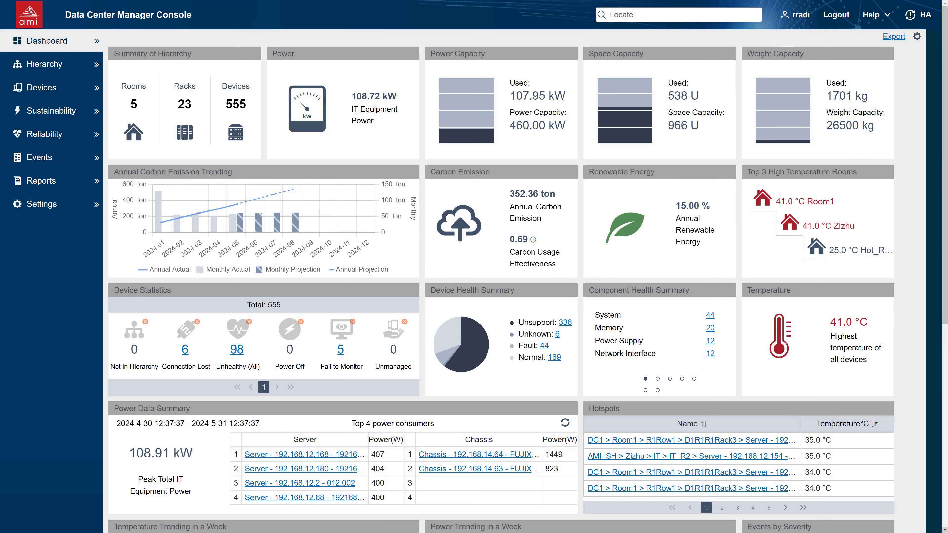
Step: Open the details of Server - 192.168.12.2 - 012.002 from the dashboard's list of top power consumers
scroll(474, 267, down, 8)
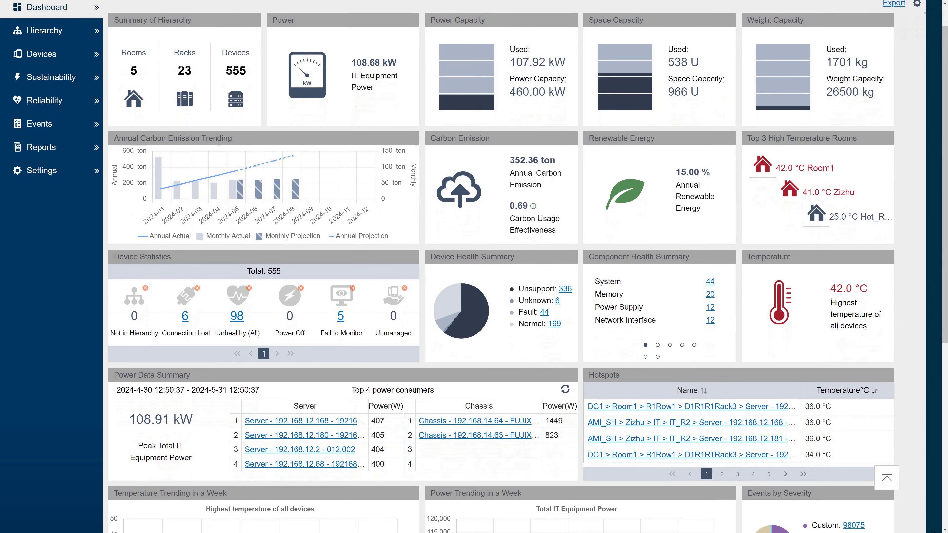
scroll(474, 267, down, 1)
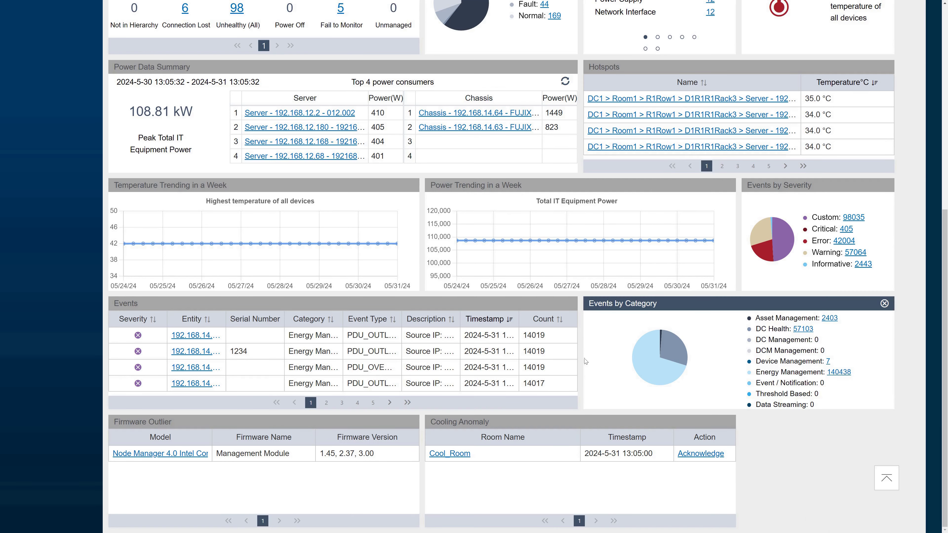
click(327, 115)
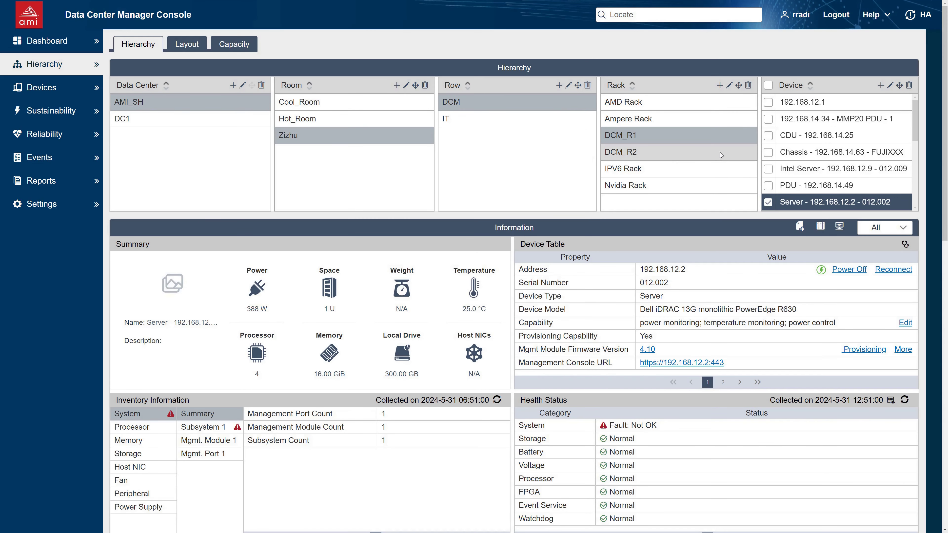
Step: Examine the server's CPU utilization, sensors, power and temperature trends, fault history and health status
drag(945, 94, 946, 388)
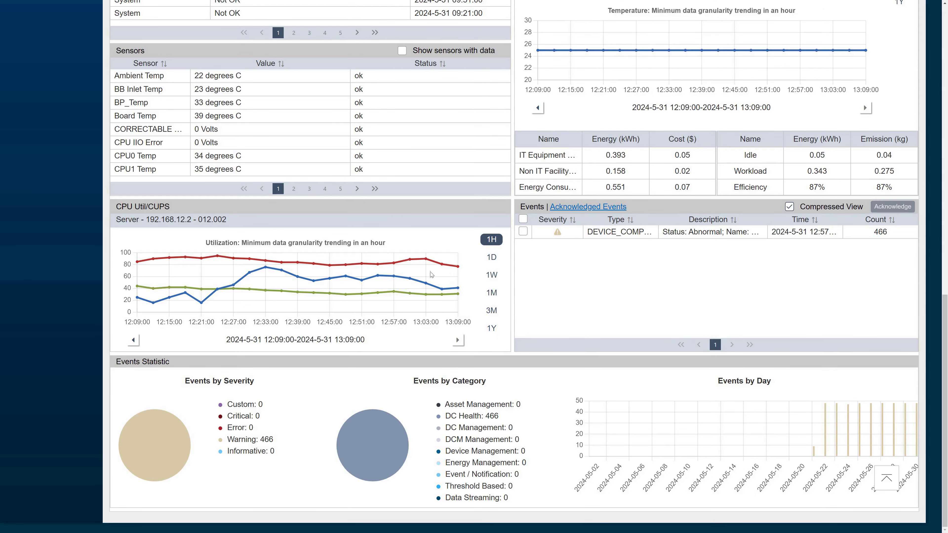
mouse_move(410, 281)
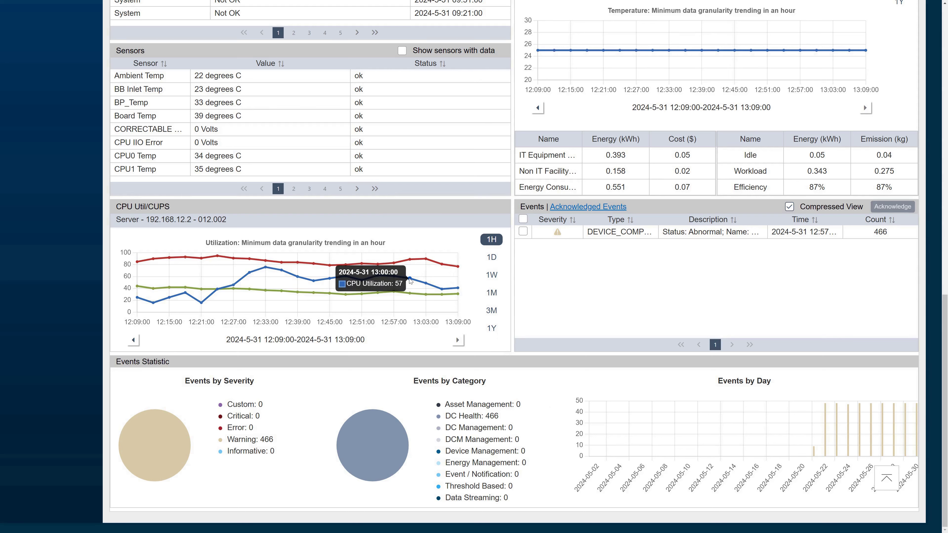
mouse_move(410, 263)
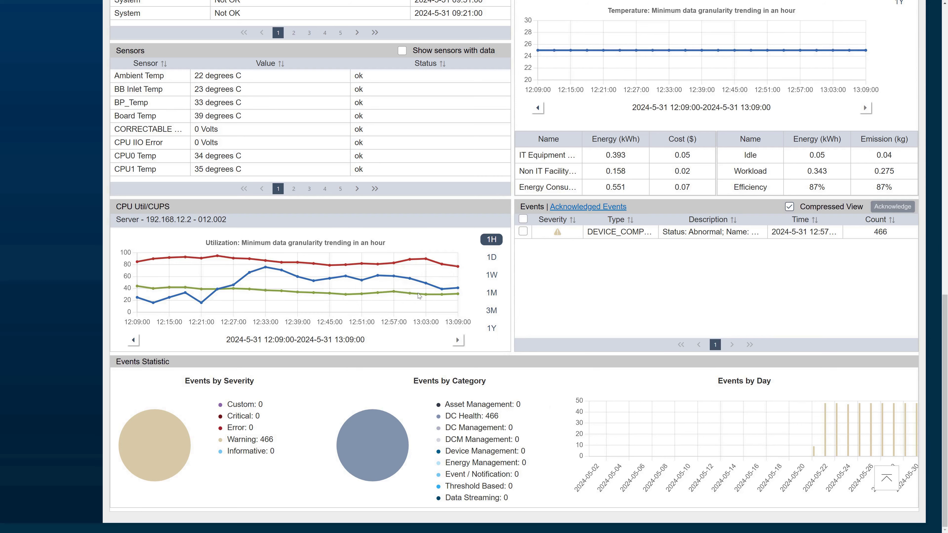
scroll(945, 325, up, 5)
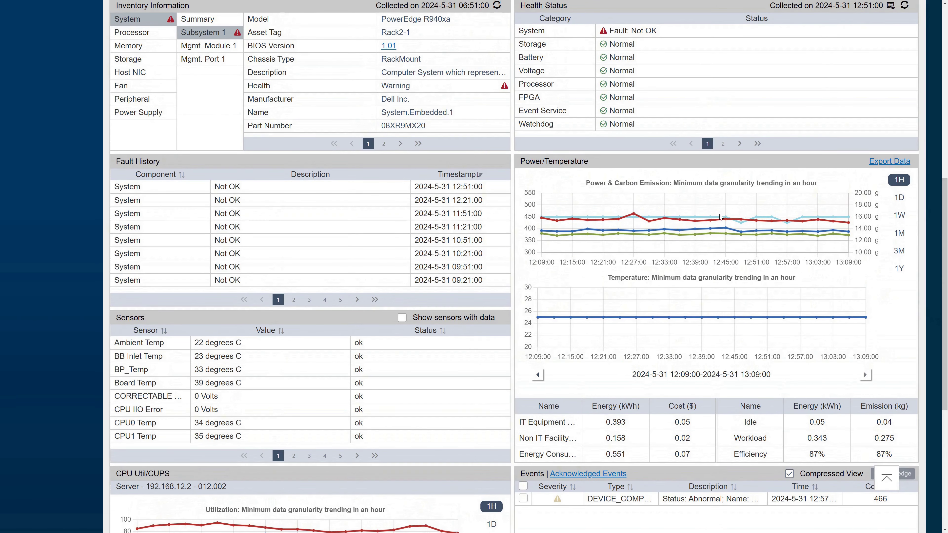
mouse_move(711, 219)
drag(946, 207, 946, 141)
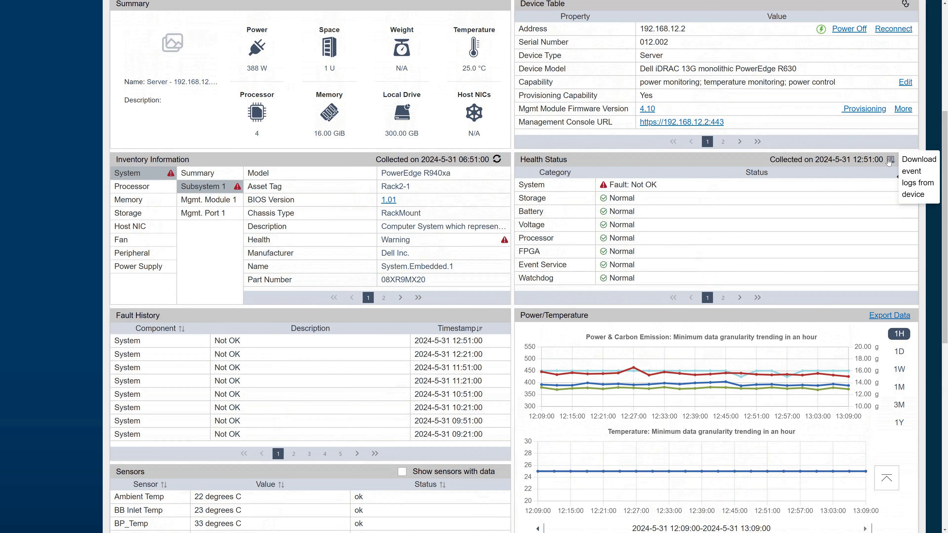
Step: Open the firmware provisioning form for the server and schedule the update for a specific time
mouse_move(716, 127)
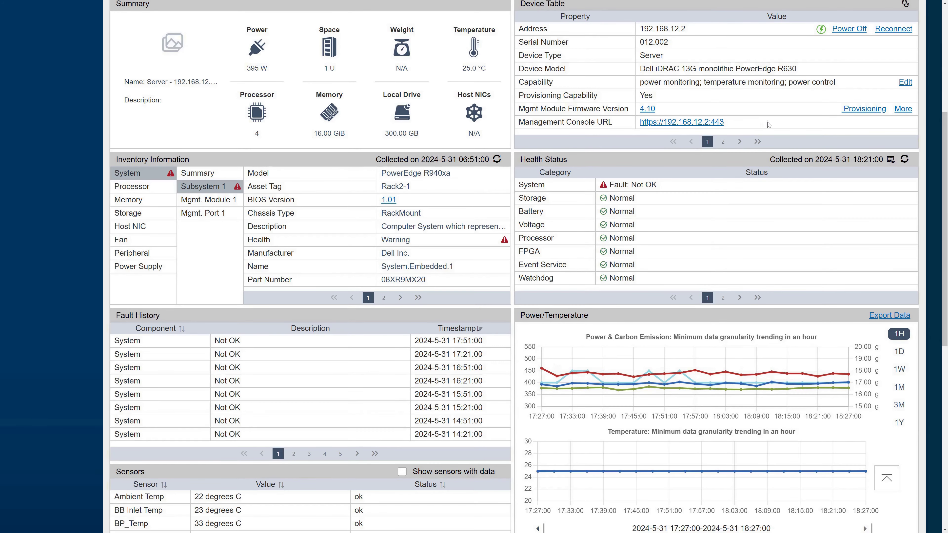
click(853, 111)
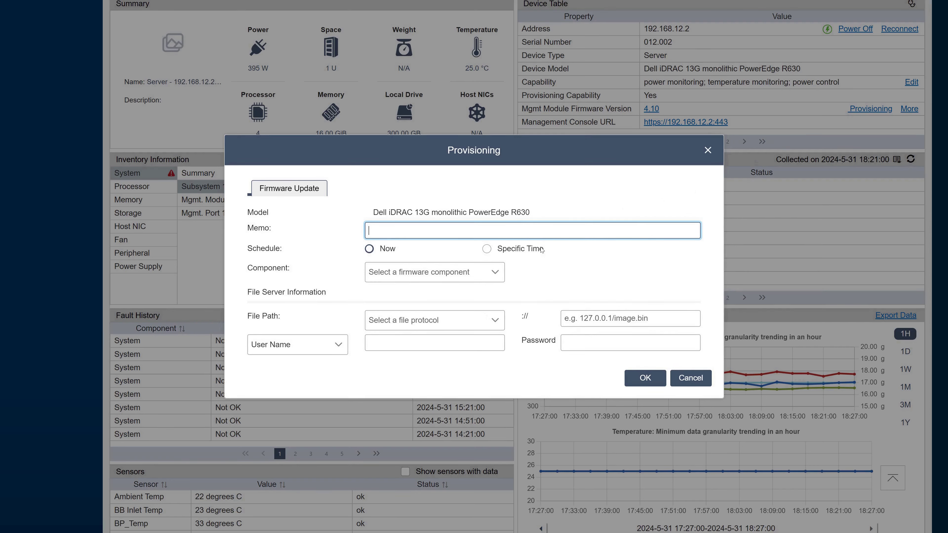
click(487, 251)
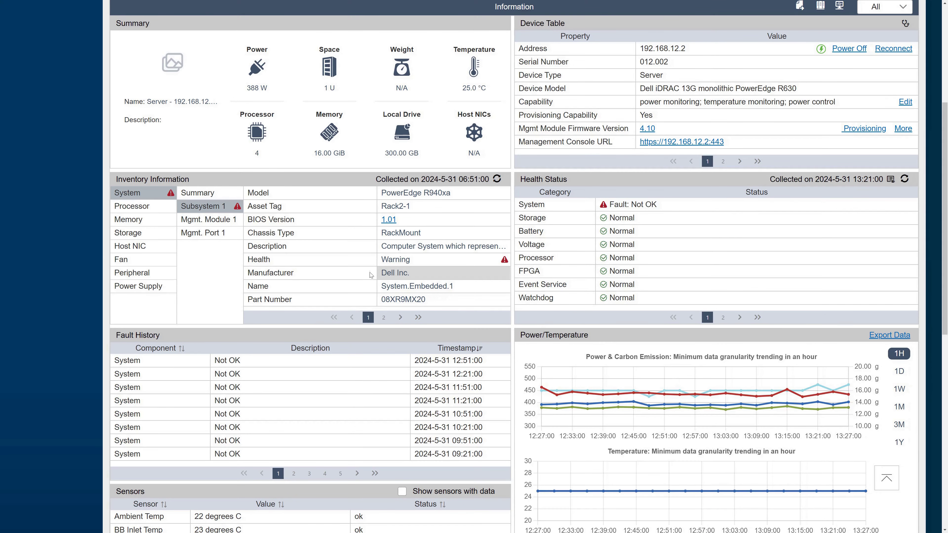
Step: View the version distribution of the server's management module firmware and the list of its system component firmware
scroll(65, 121, up, 6)
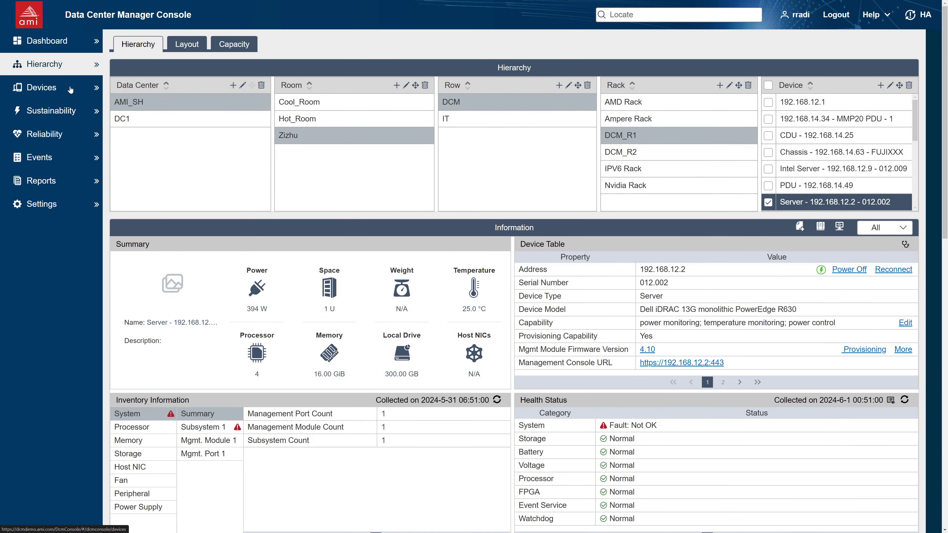
click(648, 349)
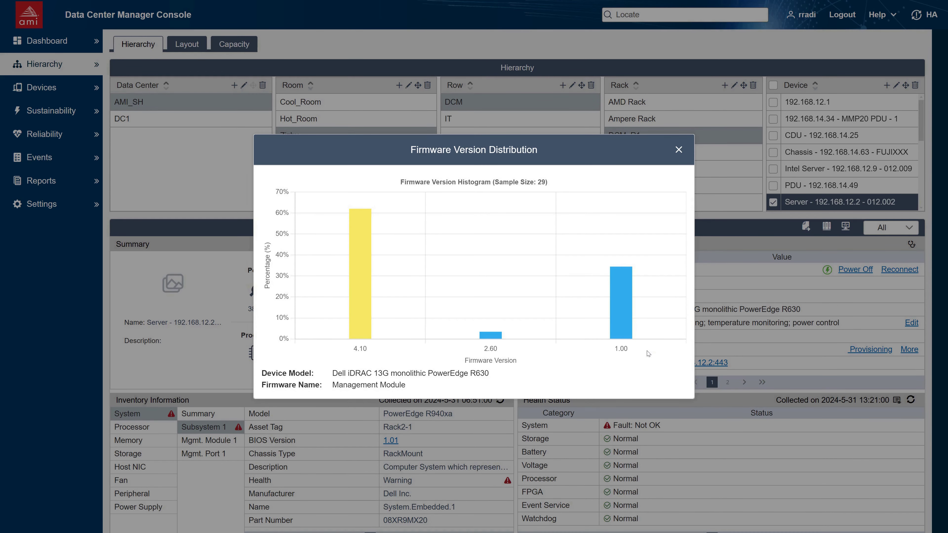
click(678, 150)
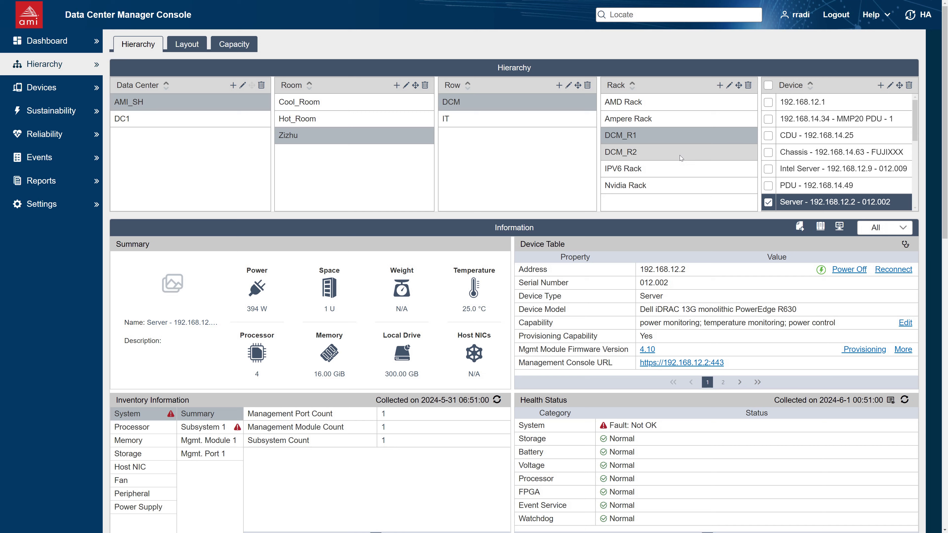
click(902, 349)
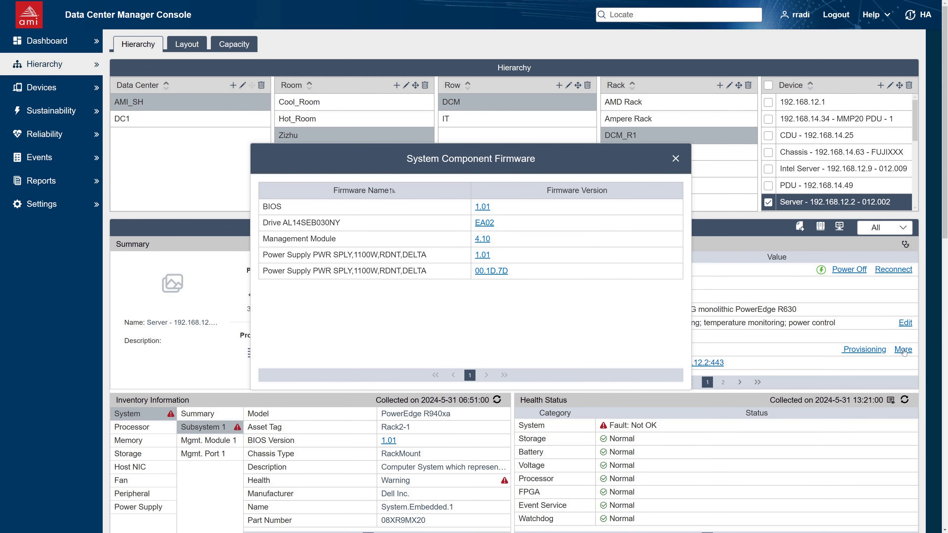
click(675, 159)
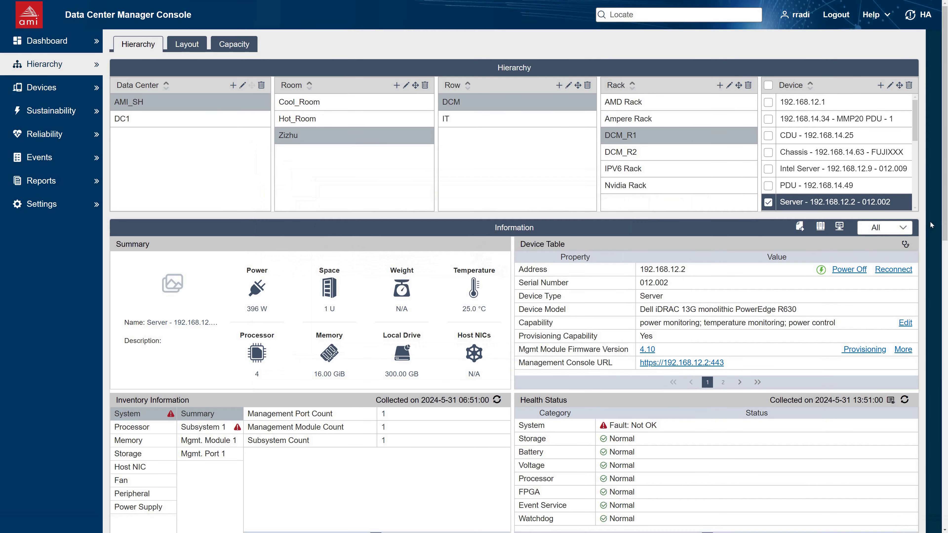
Step: Show the information summary for rack DCM_R1 in the hierarchy
mouse_move(945, 215)
mouse_down()
mouse_move(947, 452)
mouse_move(943, 208)
mouse_up()
click(652, 139)
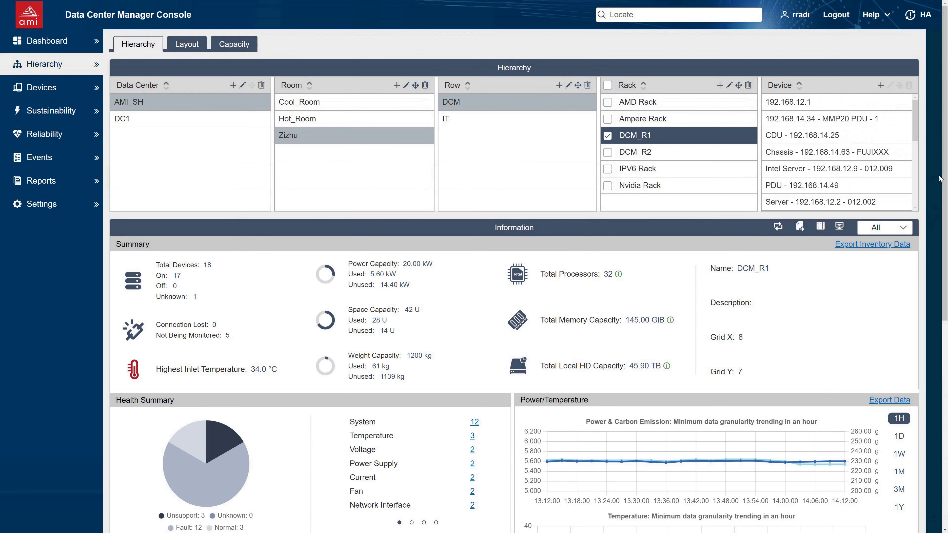
mouse_move(946, 187)
mouse_down()
mouse_move(946, 371)
mouse_move(946, 178)
mouse_up()
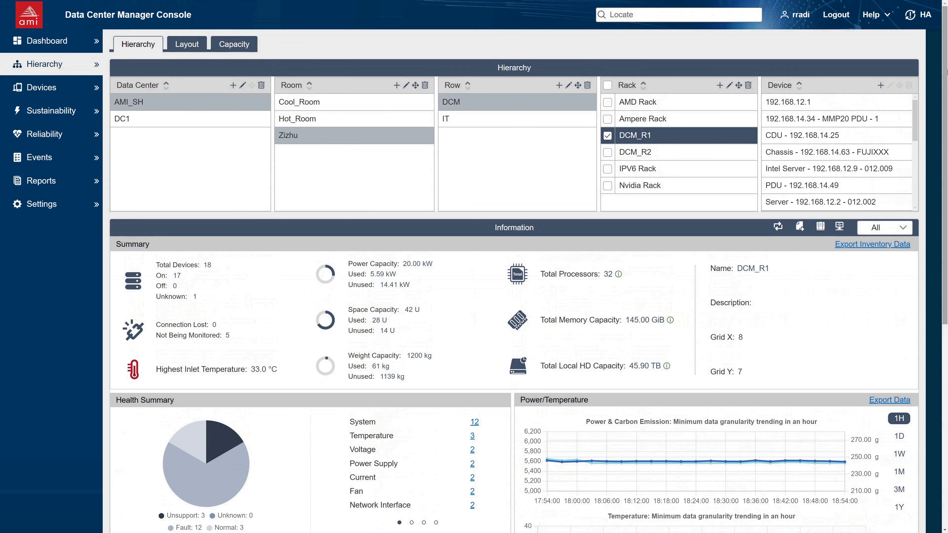
Step: Open the device groups and review the Cluster1 information down to its events and event statistics
click(57, 91)
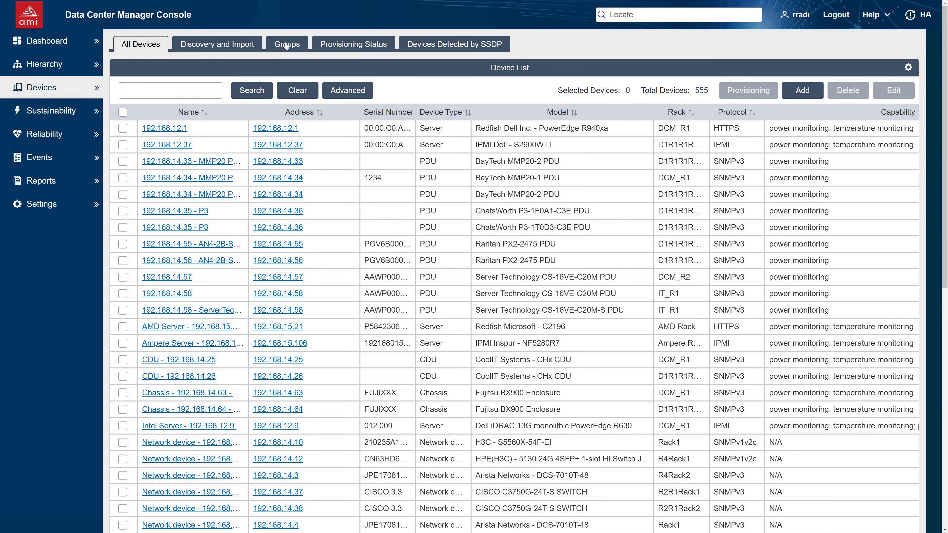
click(285, 45)
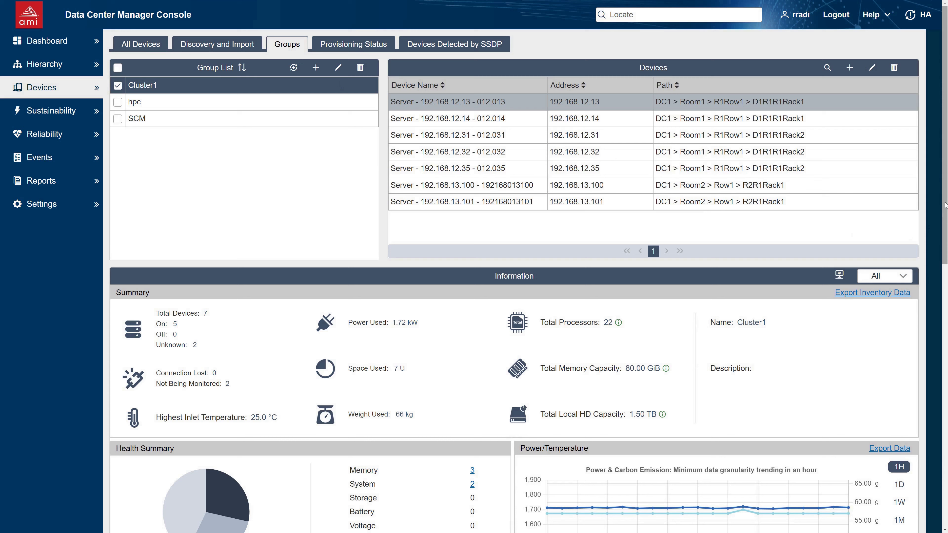
drag(946, 204, 947, 484)
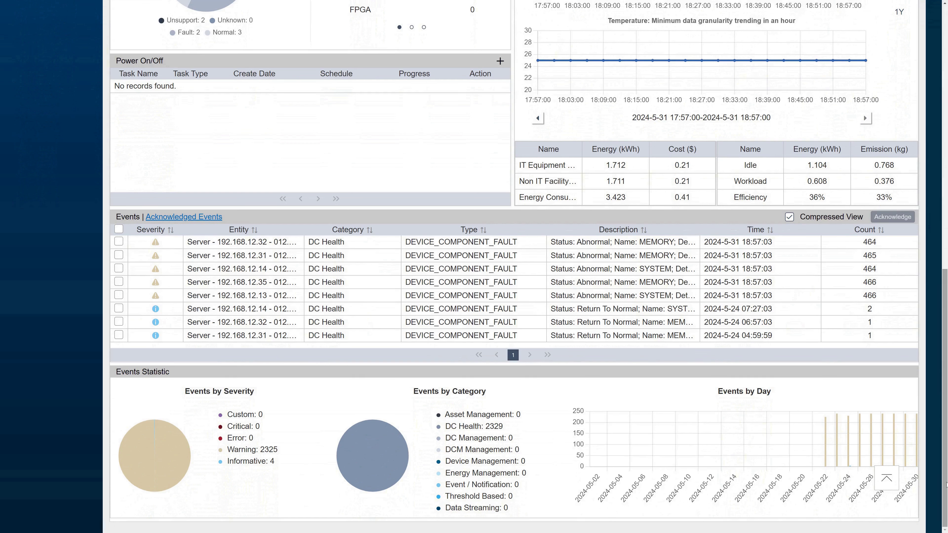
Step: Review the carbon emission overview under Sustainability and display the low-utilization servers
click(80, 111)
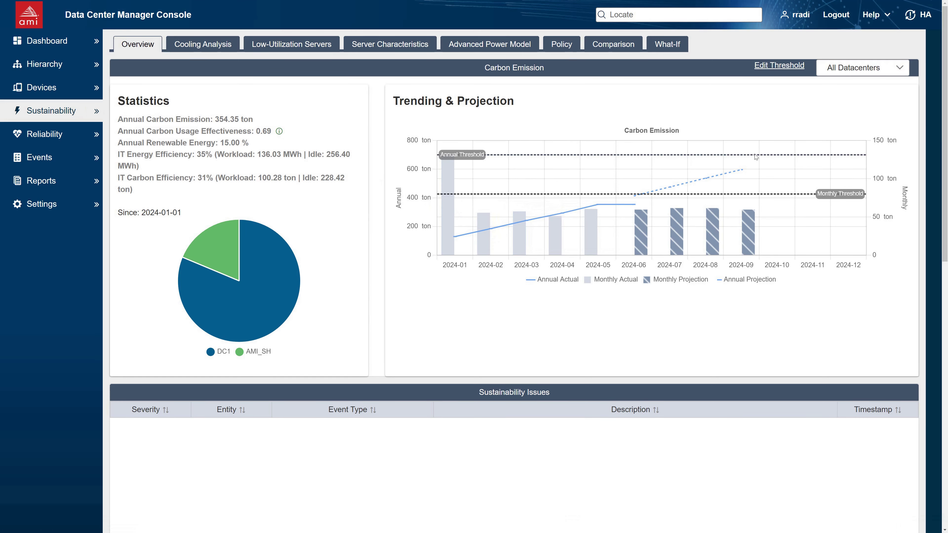
mouse_move(601, 206)
click(294, 46)
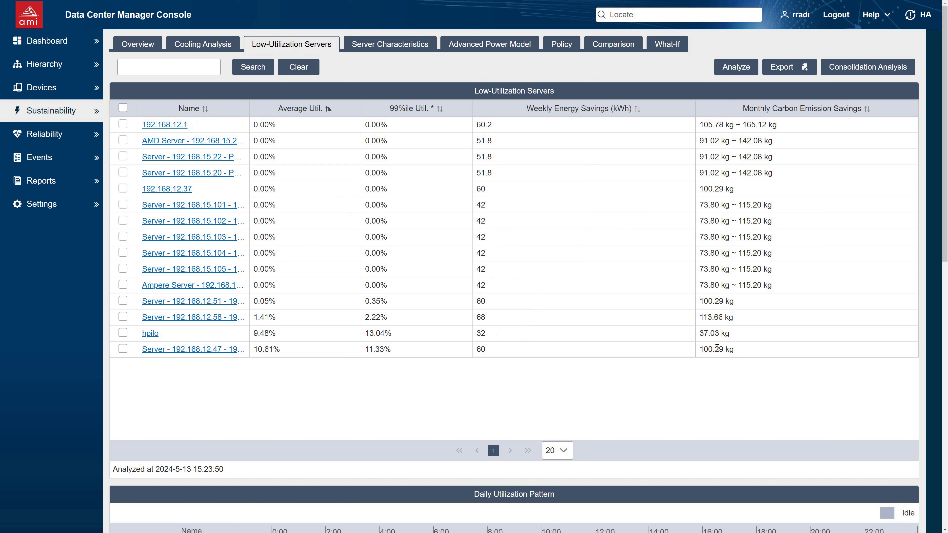
Step: Open the cooling analysis for room Zizhu and view the devices behind the 15 °C and 25 °C histogram bars
click(210, 46)
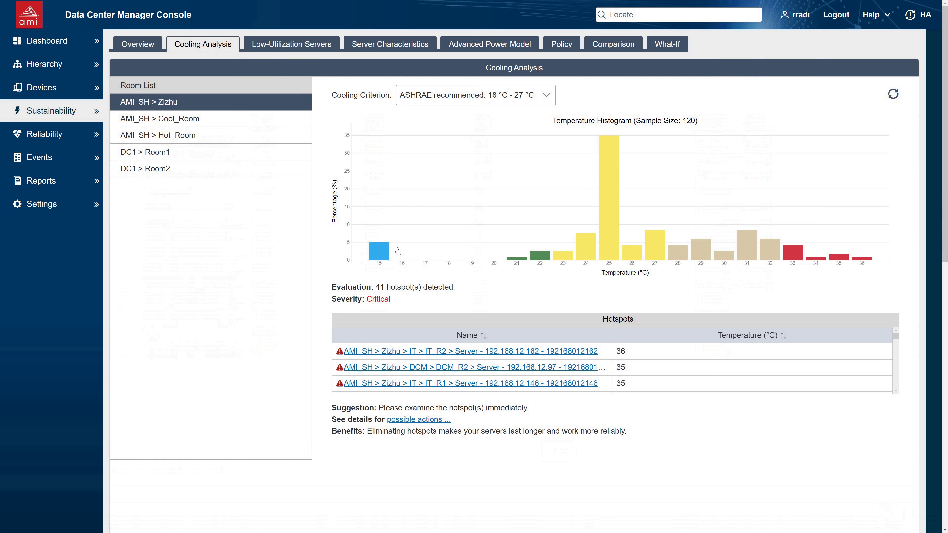
mouse_move(385, 254)
click(379, 250)
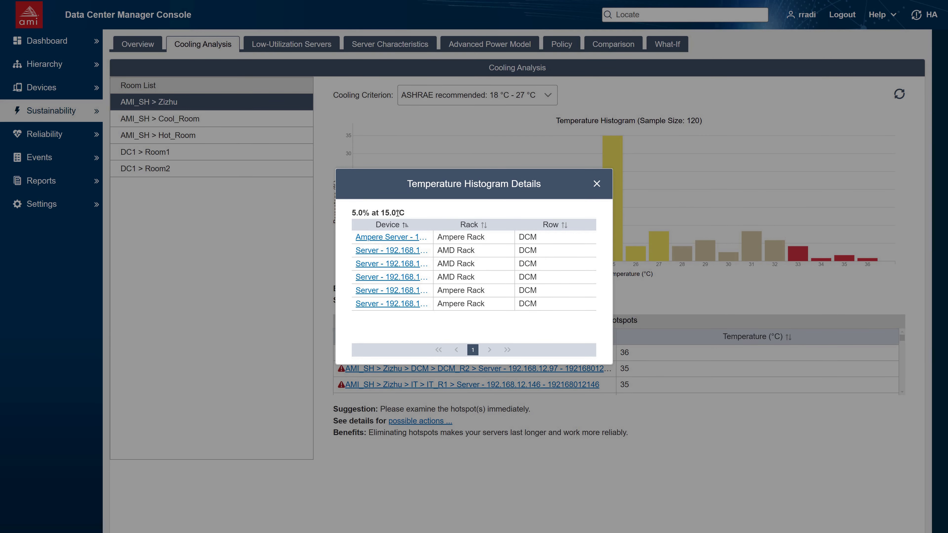
click(597, 184)
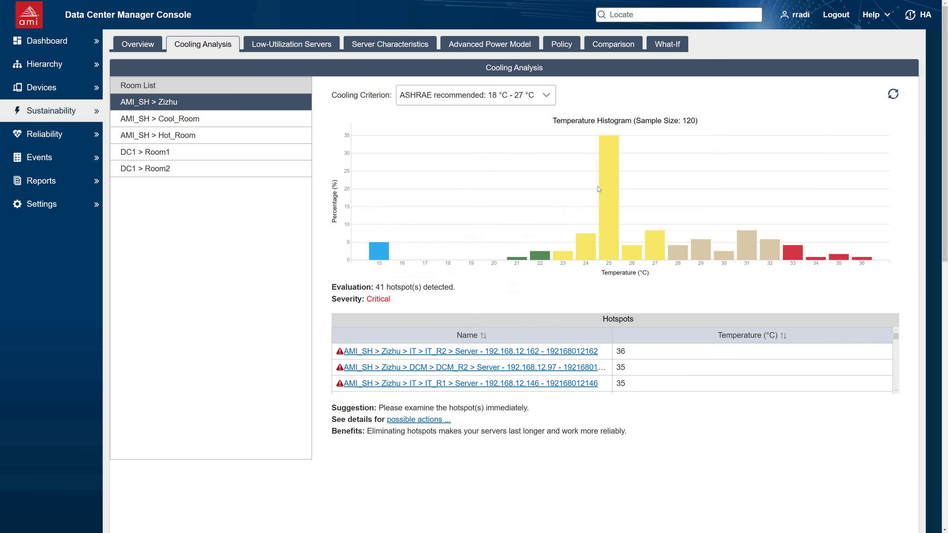
click(611, 172)
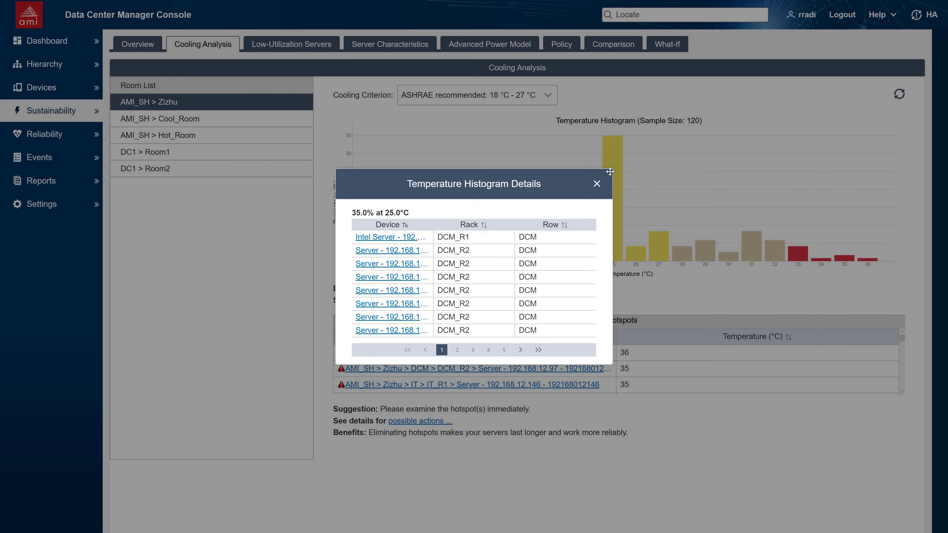
key(Escape)
Step: Start a Server Replacement Analysis from the server characteristics, with Dell iDRAC 13G monolithic PowerEdge R630 as the model to add
click(394, 44)
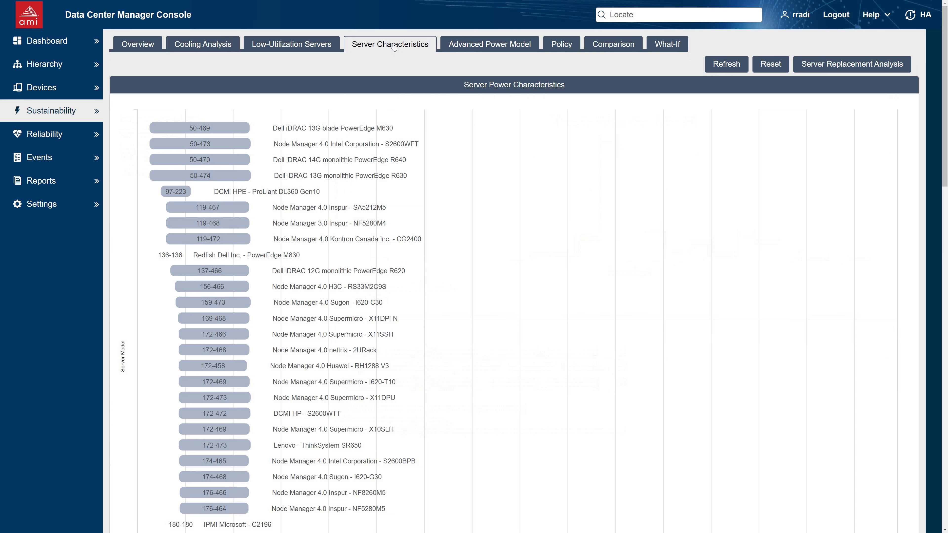
click(842, 64)
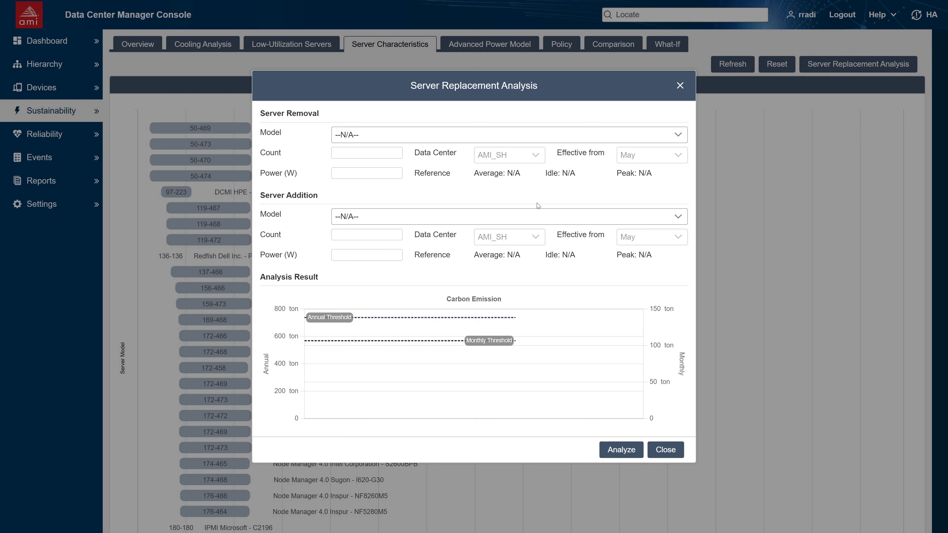
click(523, 217)
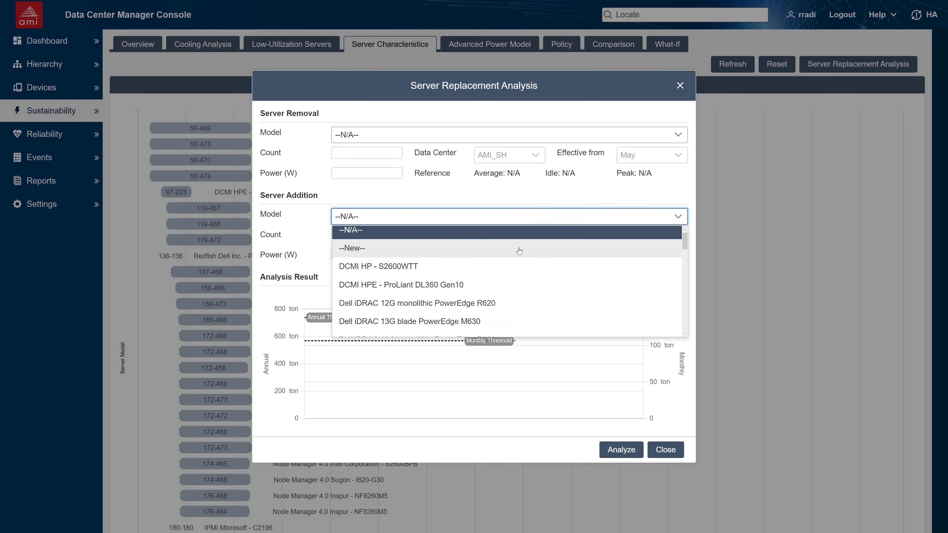
scroll(519, 251, down, 1)
click(502, 307)
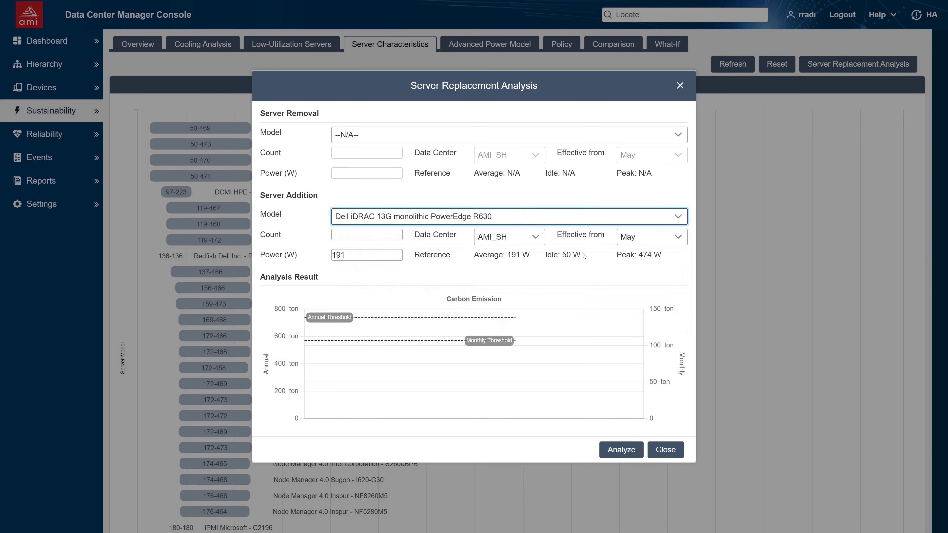
Step: Set the server addition to a count of 50 effective from June and run the analysis
click(620, 238)
click(630, 272)
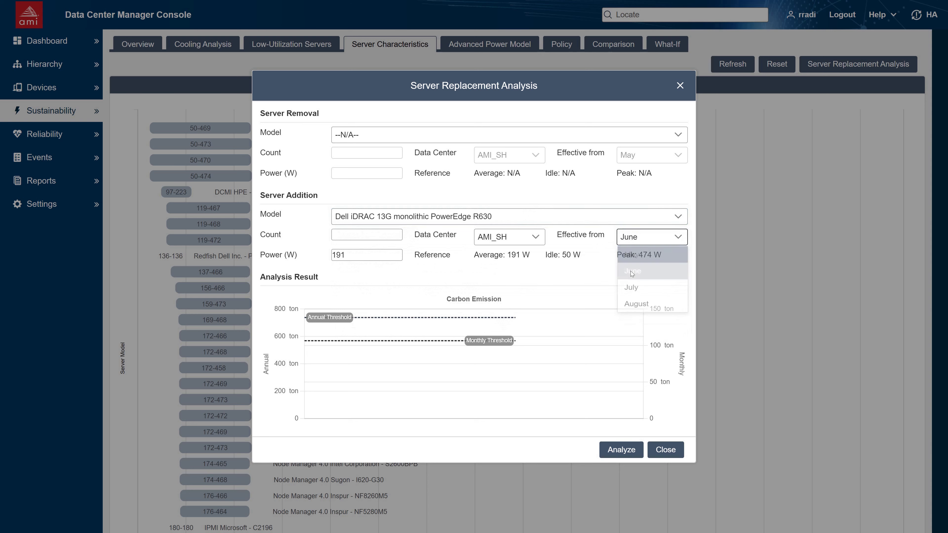
click(381, 238)
text(50)
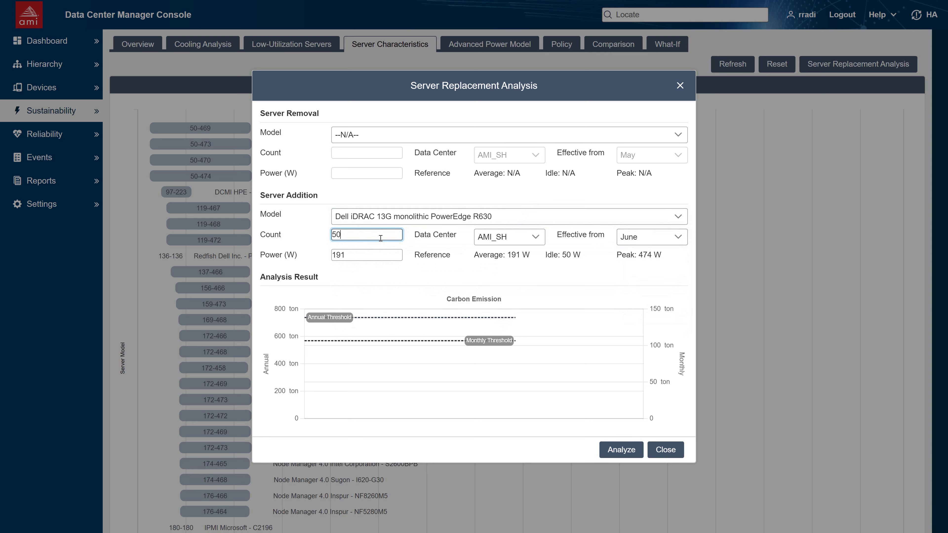
click(616, 450)
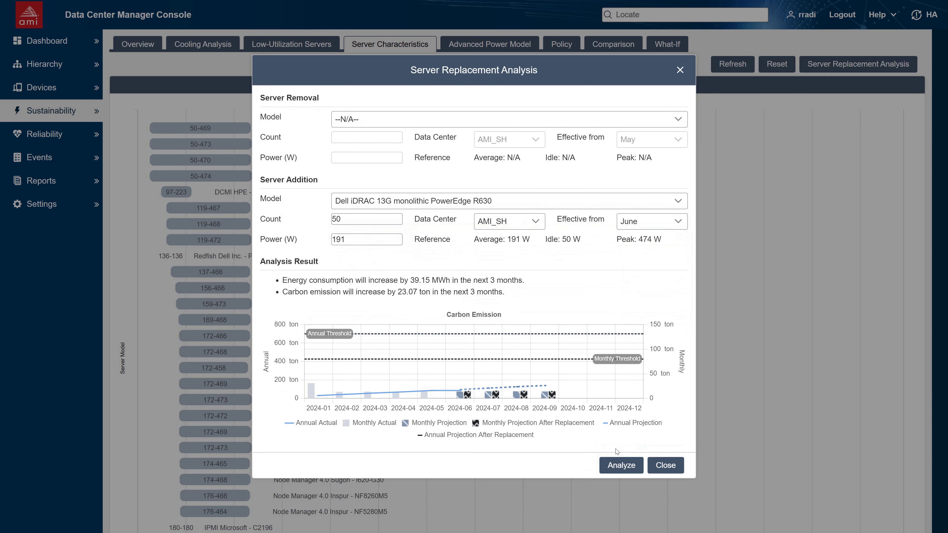